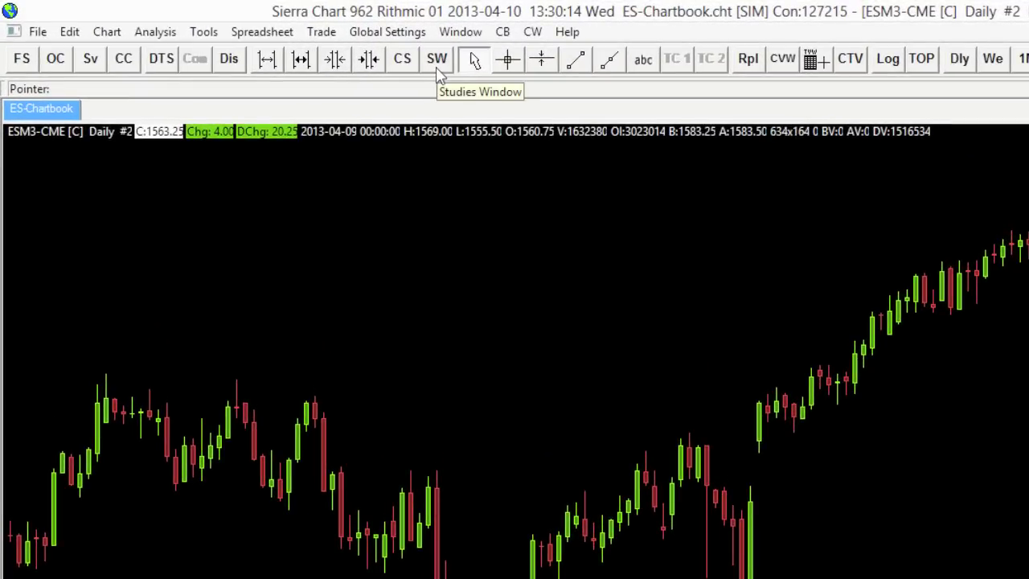
- Add the ADX study to the ESM3-CME daily chart's graphed studies and apply it
left_click(438, 74)
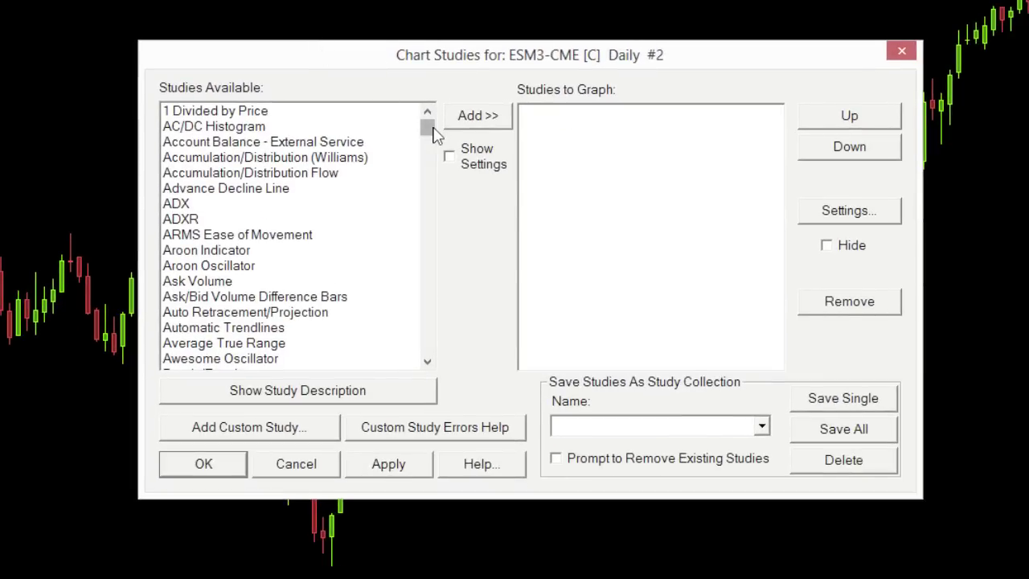
mouse_move(433, 135)
left_mouse_down()
mouse_move(431, 201)
mouse_move(428, 127)
left_mouse_up()
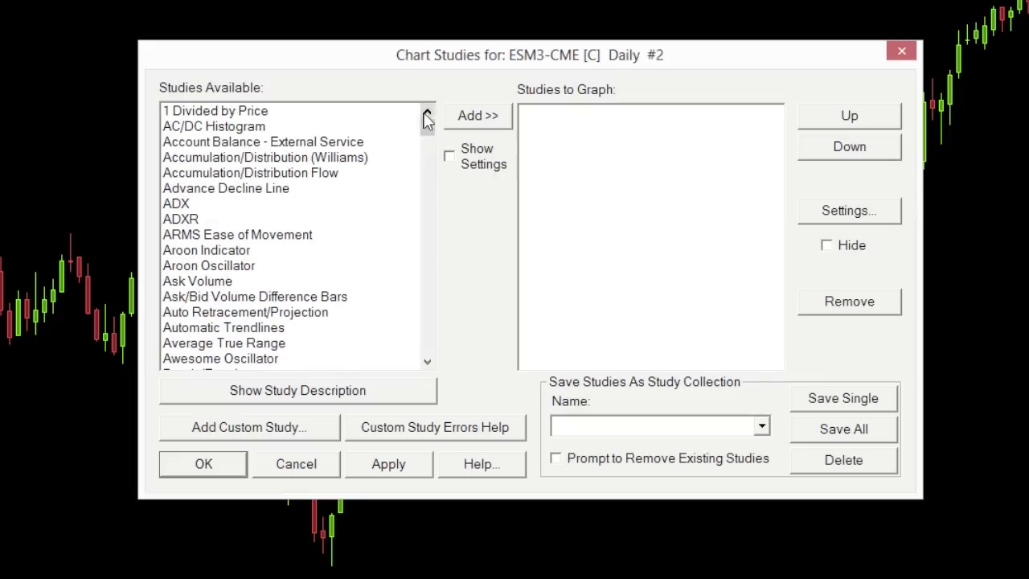
left_click(212, 207)
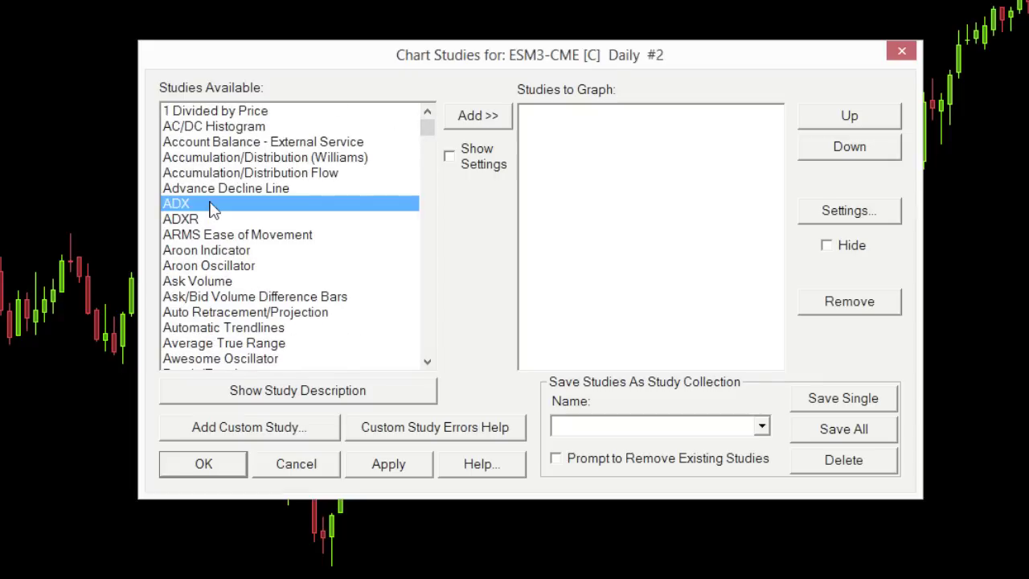
left_click(479, 118)
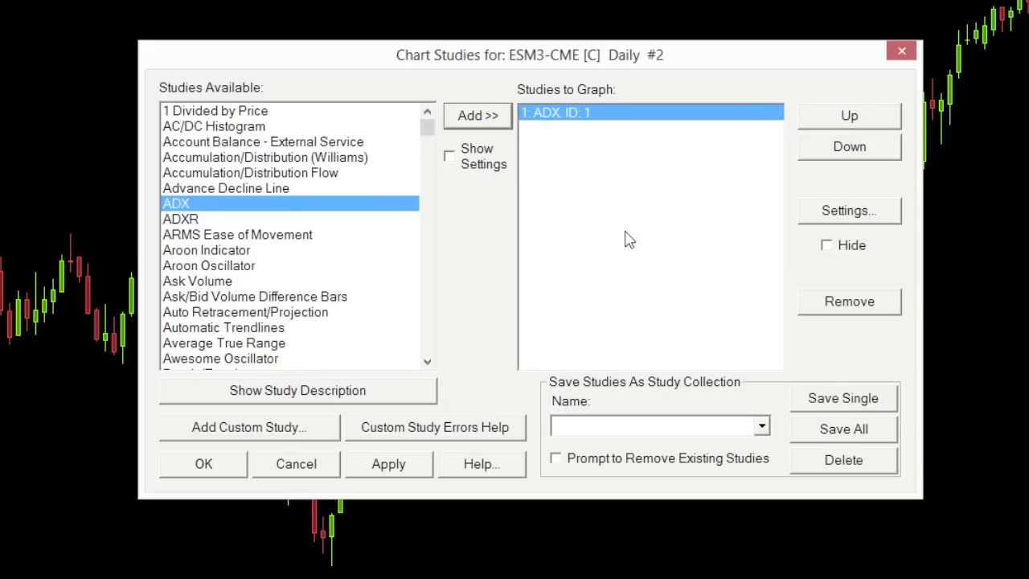
left_click(228, 465)
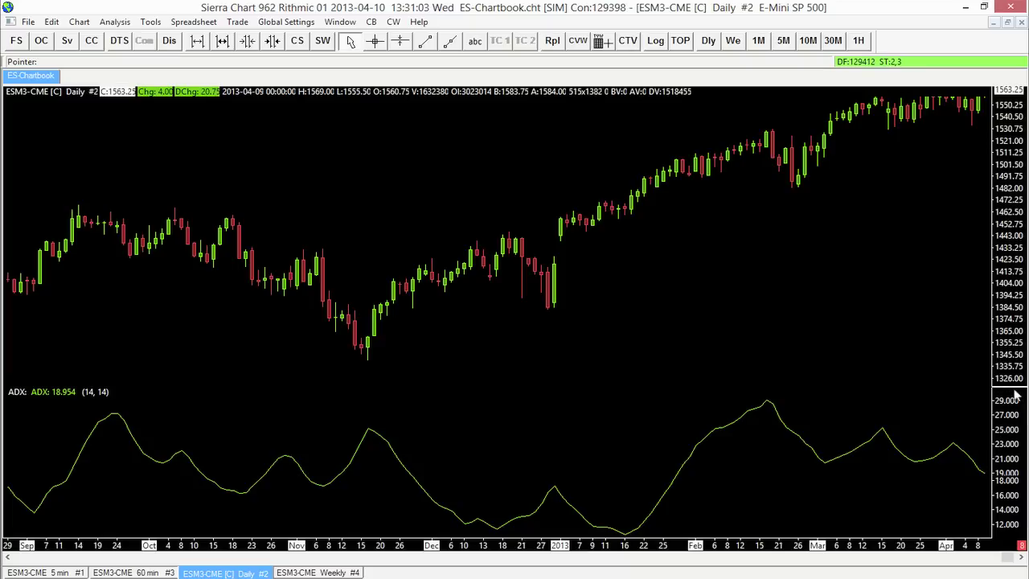
- Shrink the ADX region by lowering its divider and shift the price graph down to bring the latest bars into view
left_click_drag(1012, 414, 1012, 442)
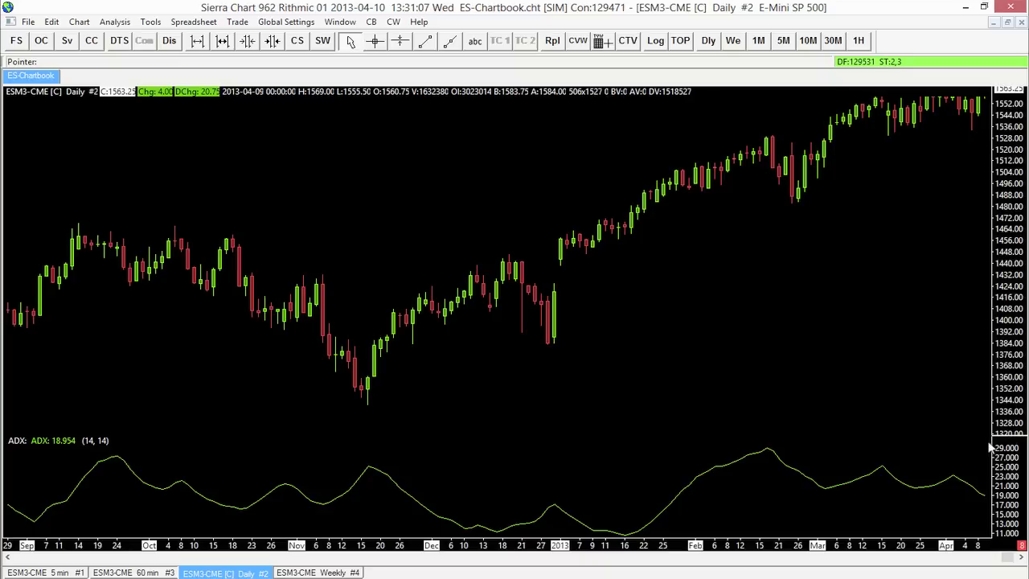
left_click_drag(1005, 369, 1005, 392)
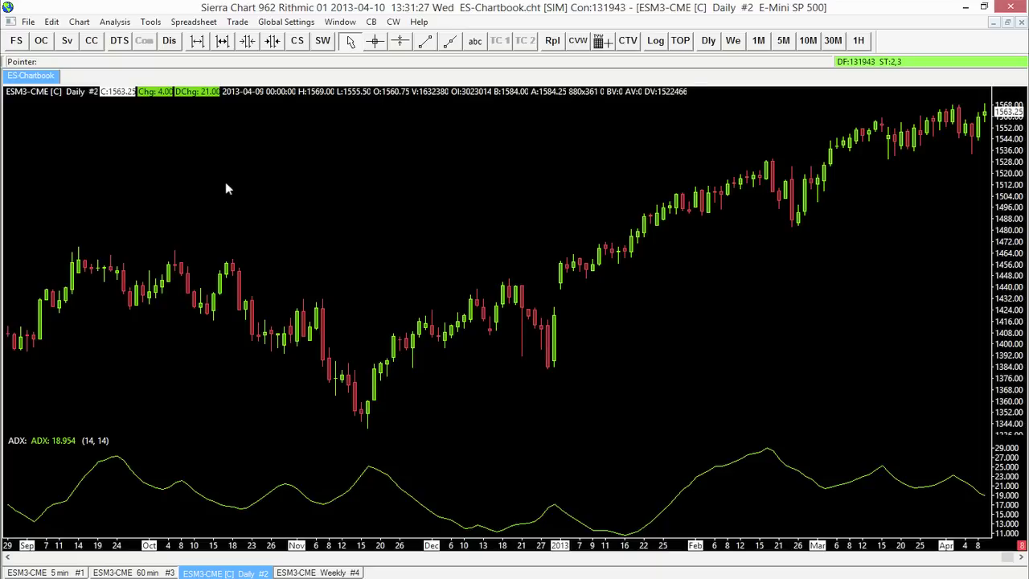
- Add the Moving Average-Simple study to the daily chart's graphed studies and apply it
right_click(225, 186)
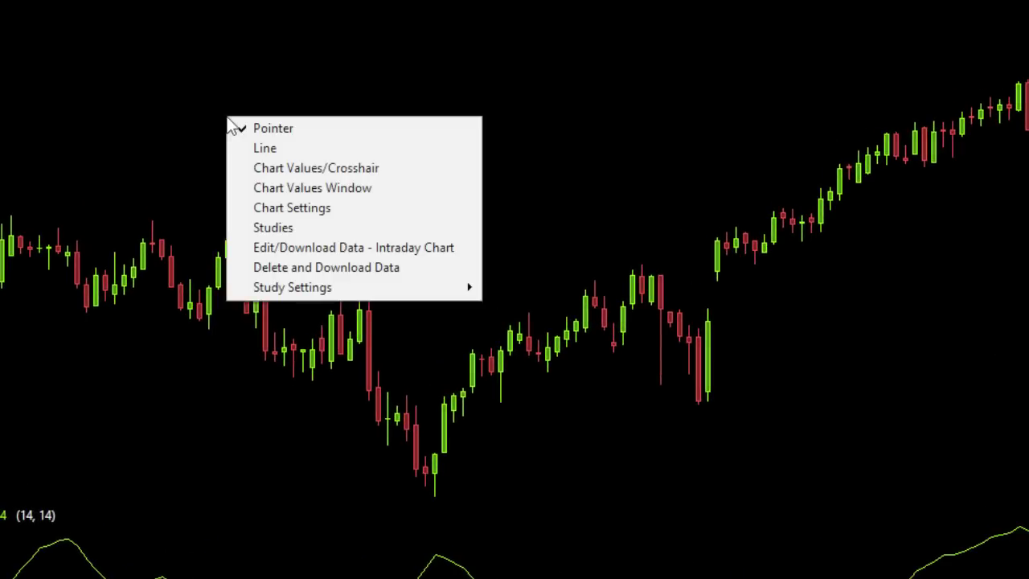
left_click(348, 233)
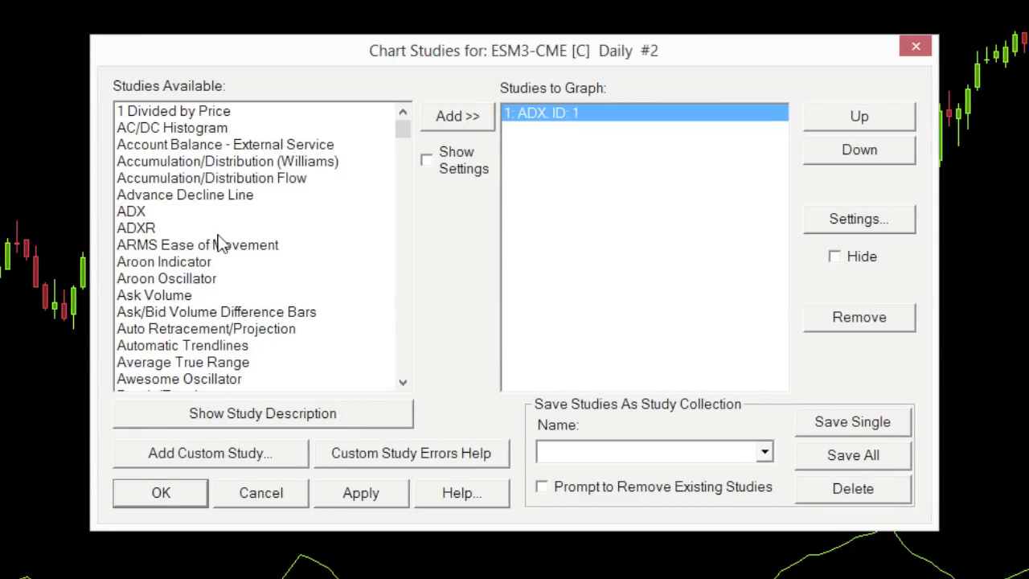
left_click_drag(402, 133, 408, 245)
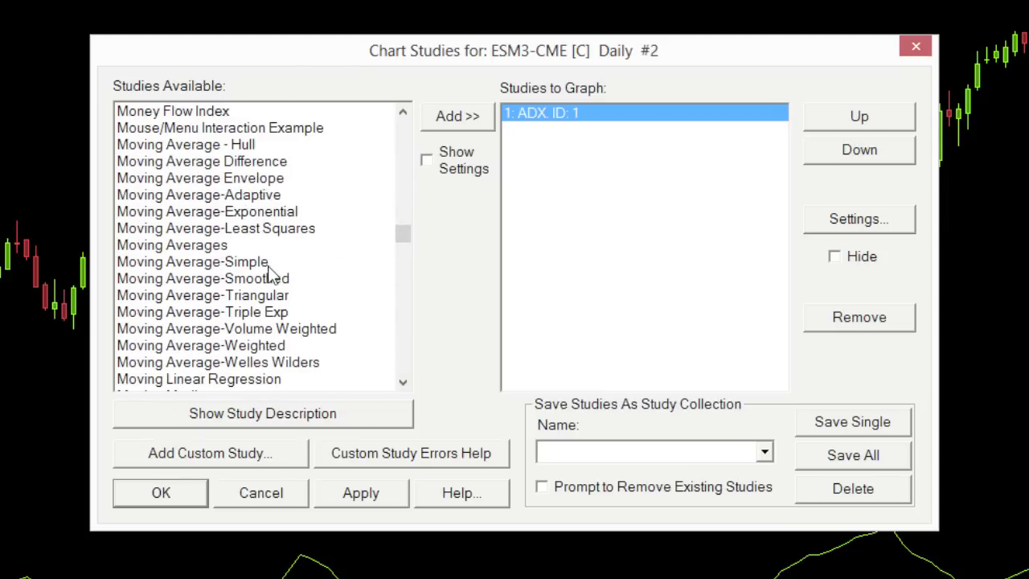
left_click(285, 261)
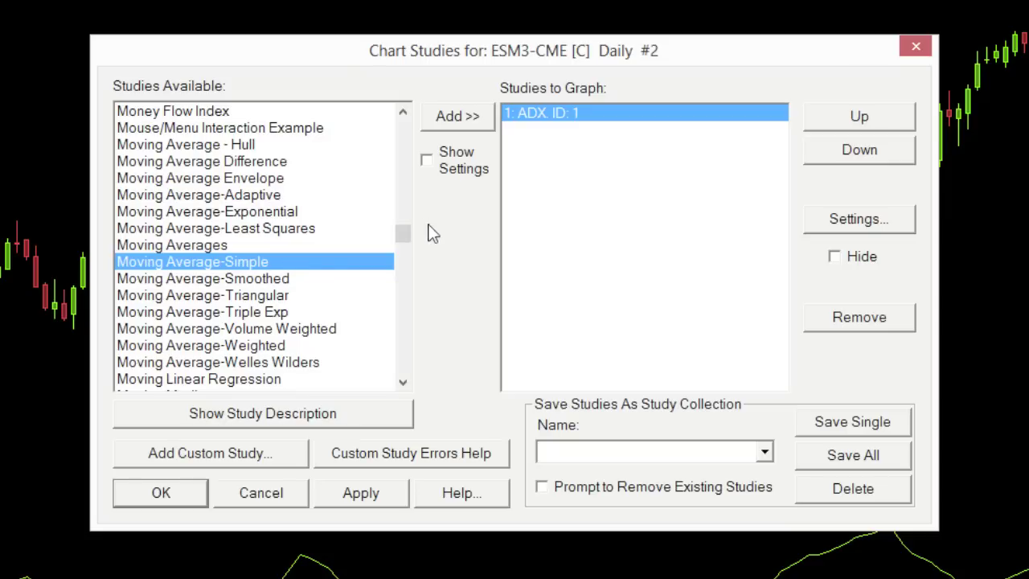
left_click_drag(411, 236, 404, 104)
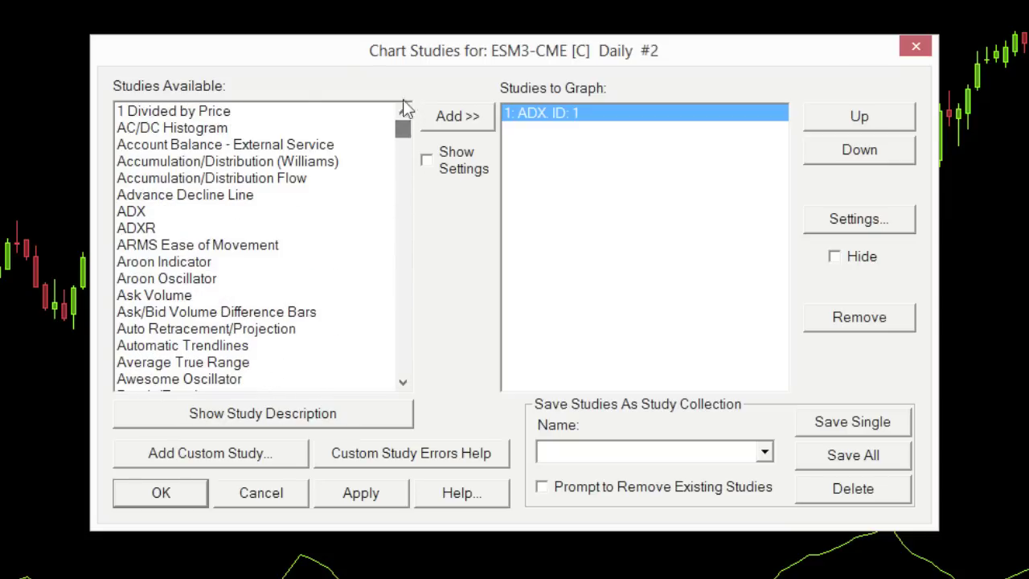
left_click(283, 117)
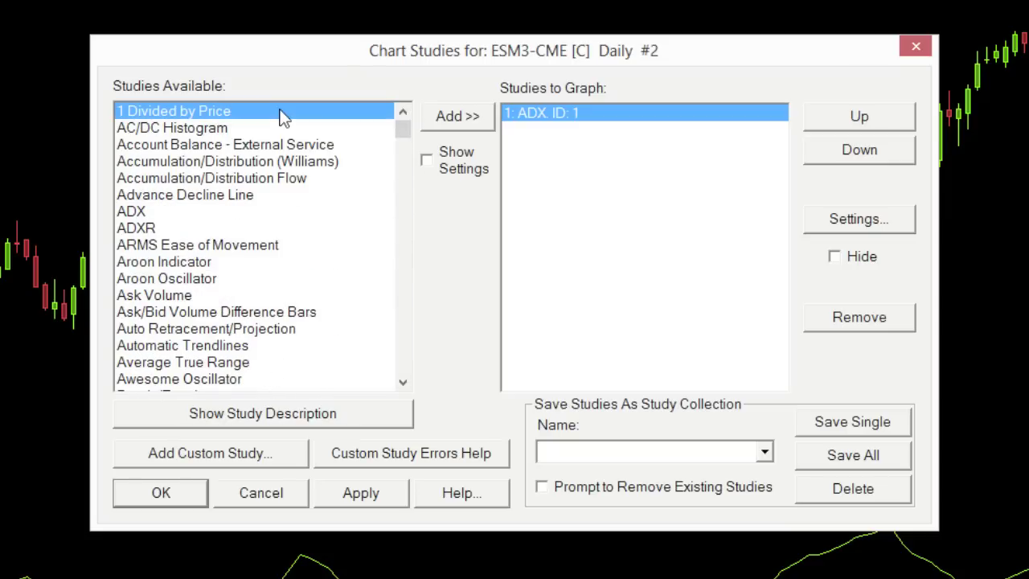
key("m")
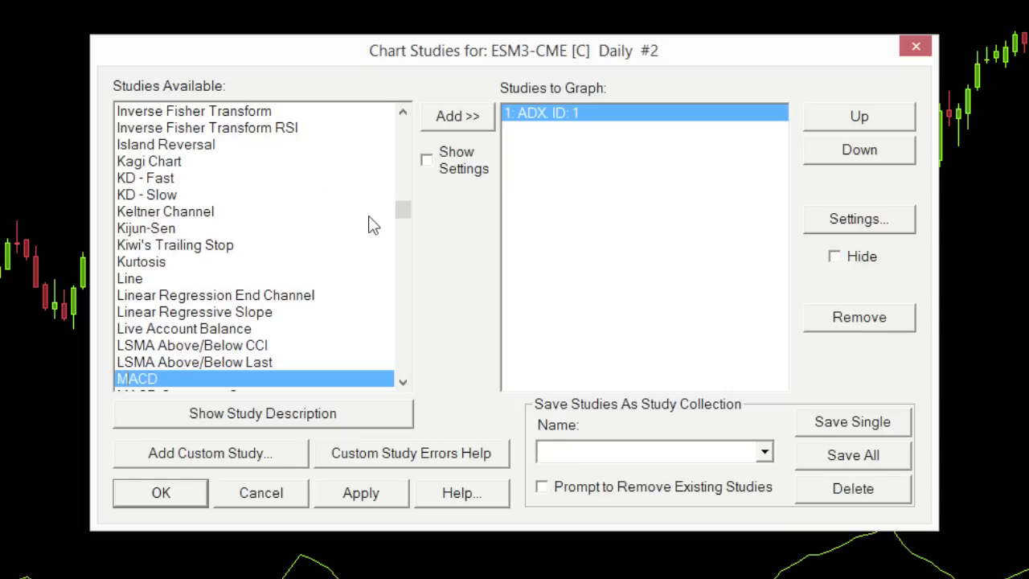
key("o")
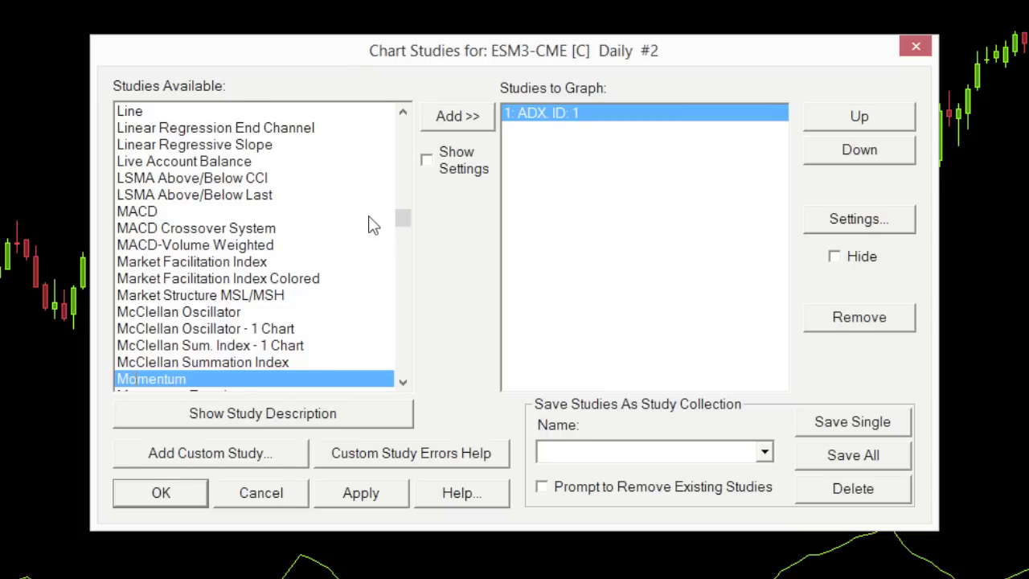
key("v")
left_click_drag(402, 219, 403, 236)
left_click(294, 262)
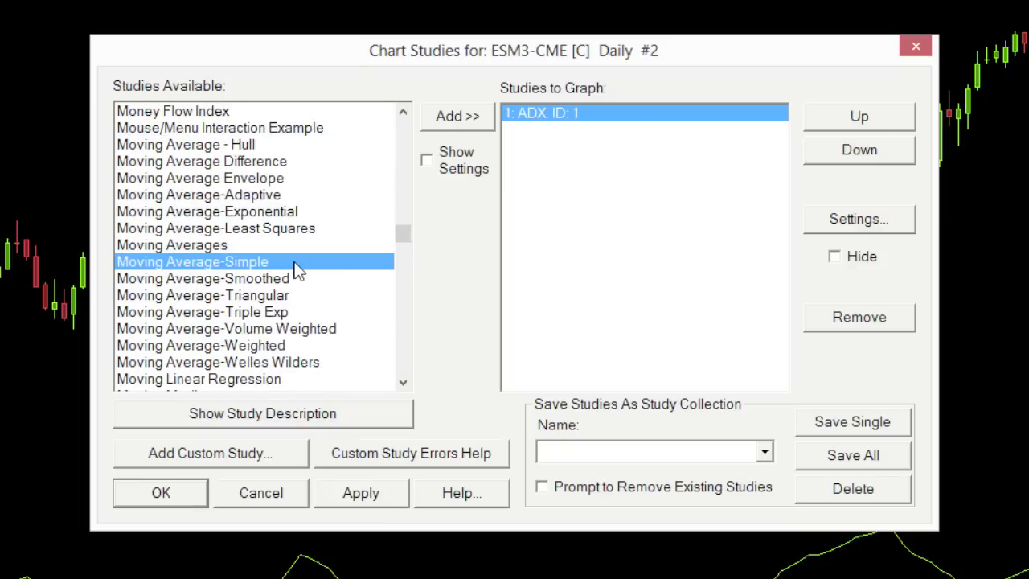
left_click(460, 122)
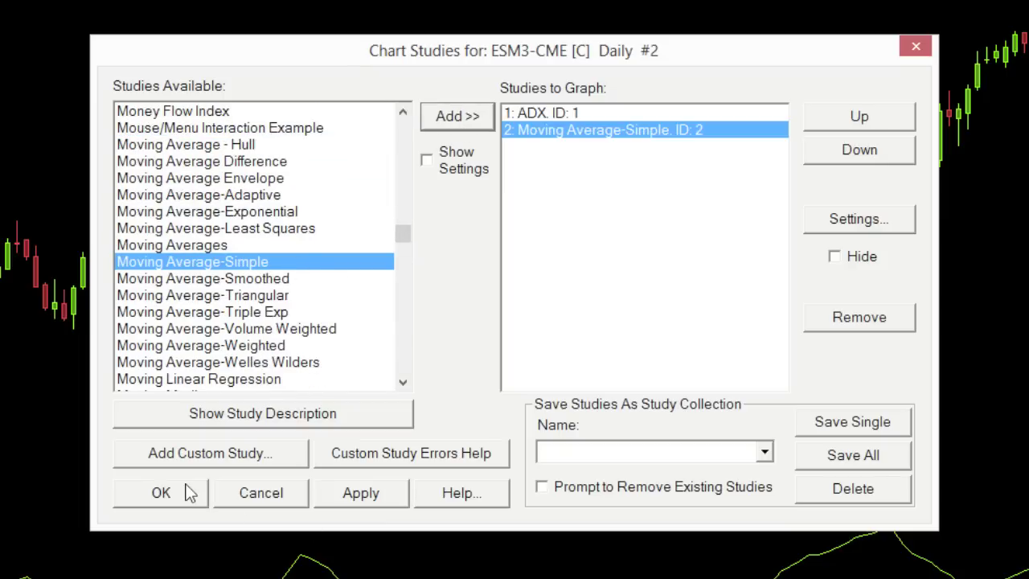
left_click(175, 490)
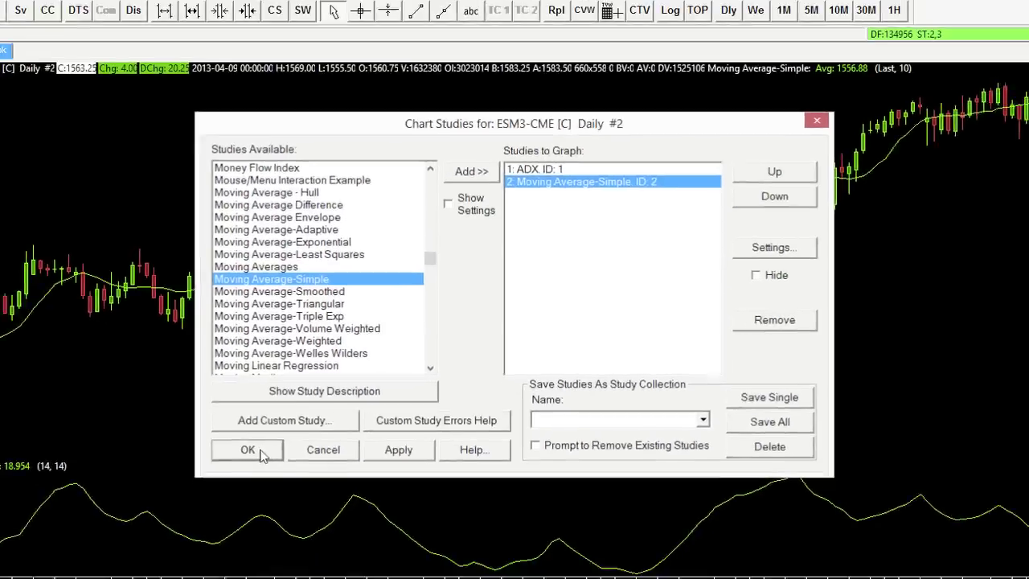
left_click(249, 450)
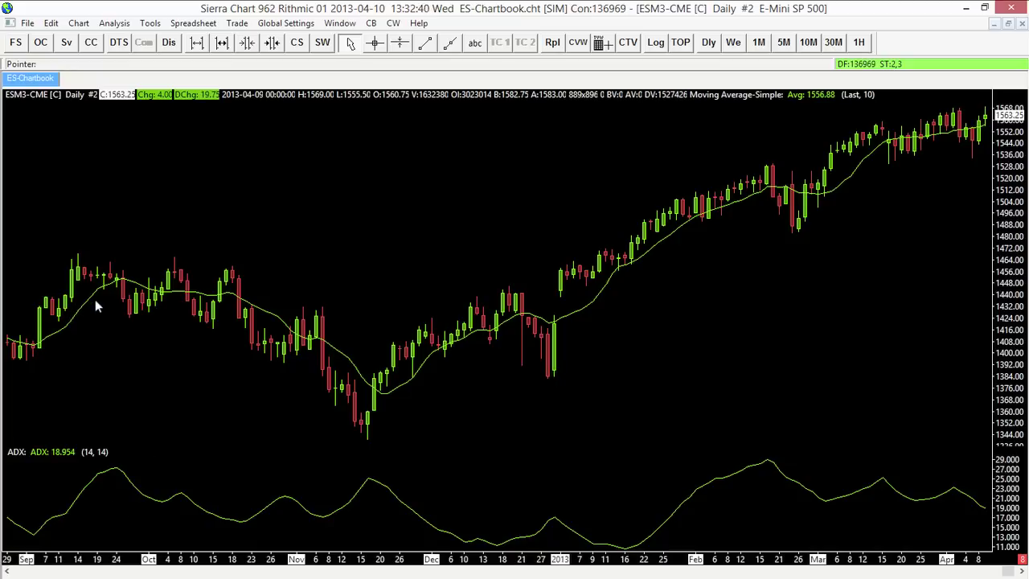
- Open the color selection for the Avg subgraph of the Moving Average-Simple study
right_click(211, 161)
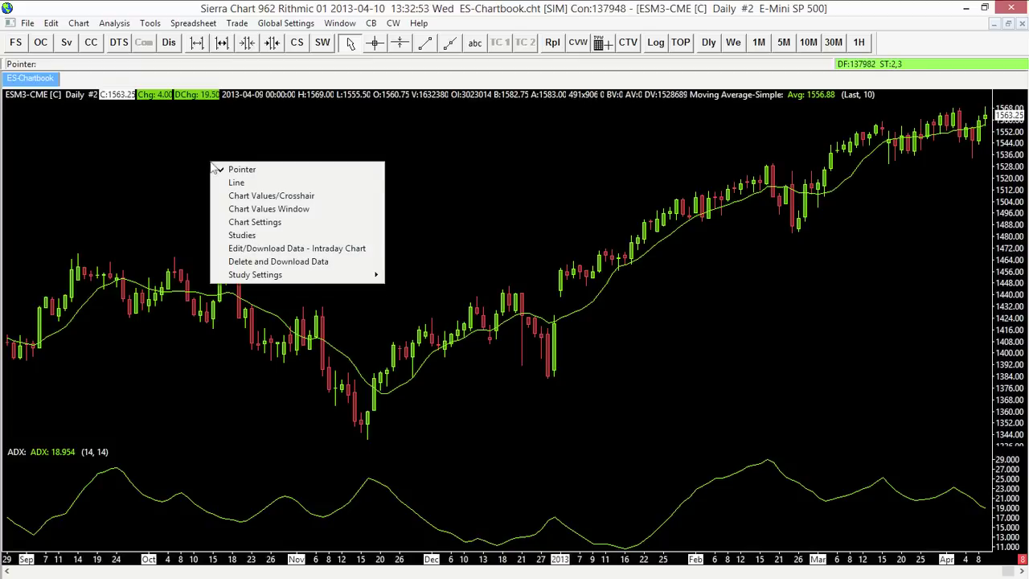
left_click(295, 235)
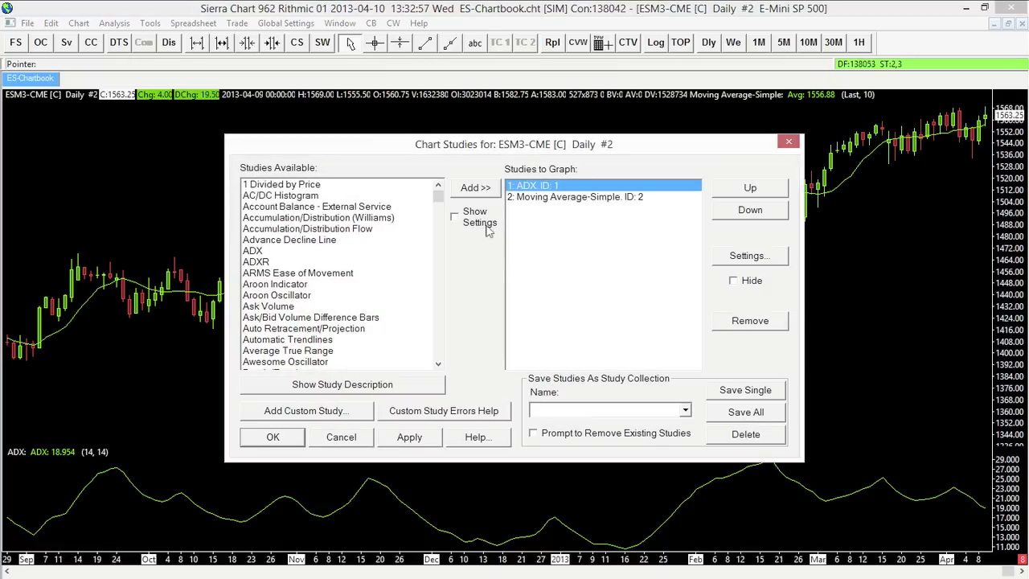
left_click(627, 201)
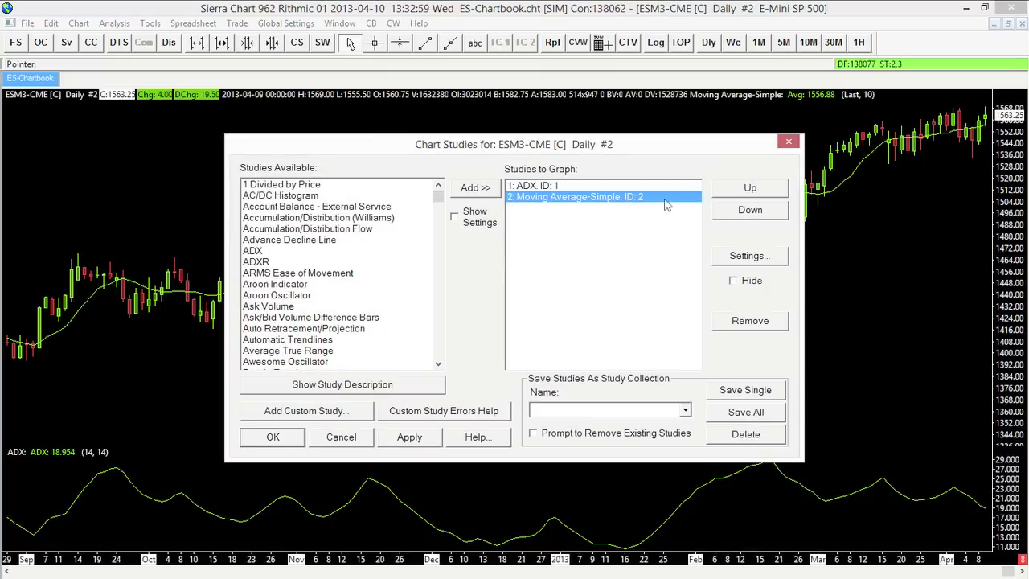
left_click(781, 258)
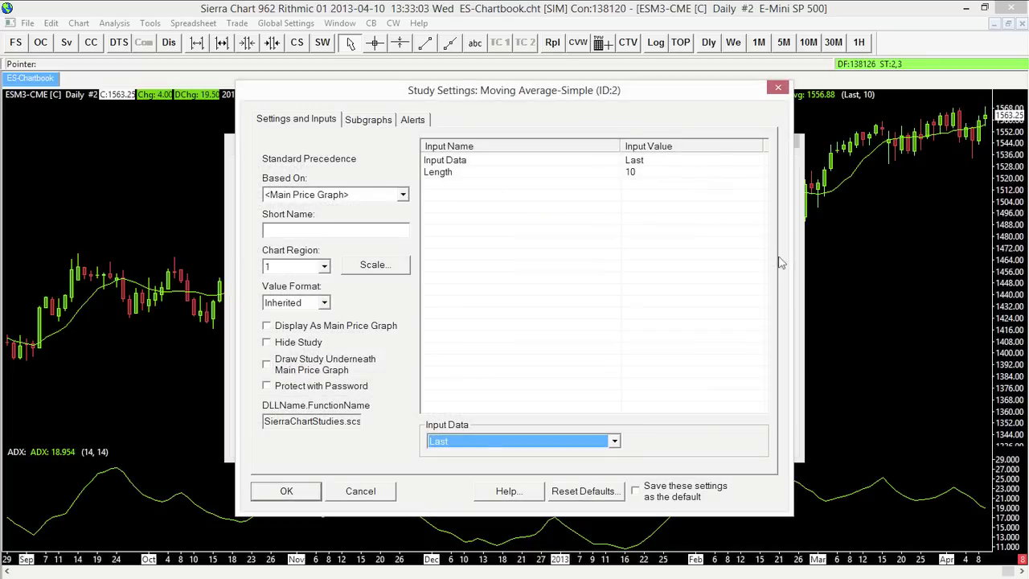
left_click(373, 127)
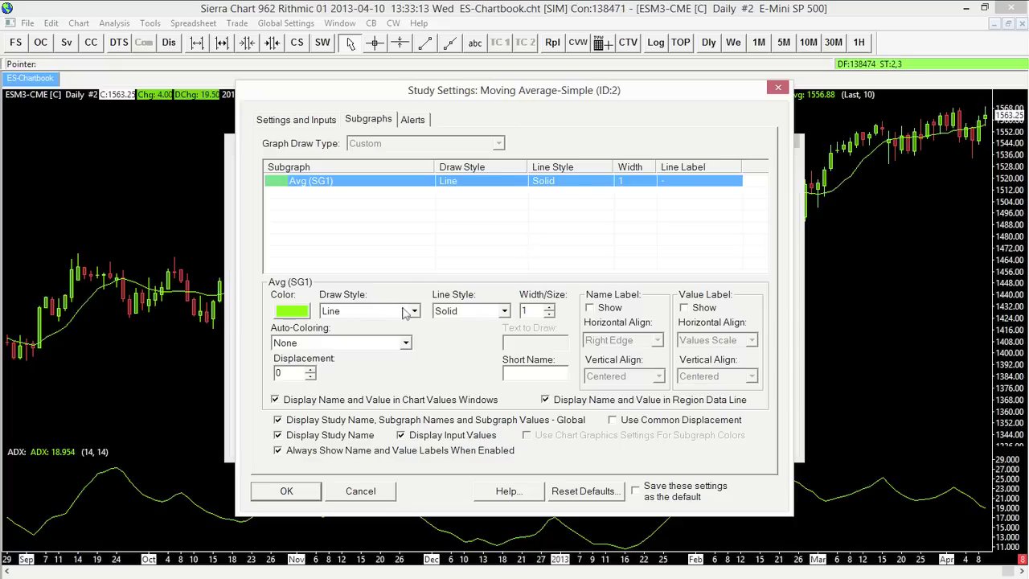
left_click(291, 311)
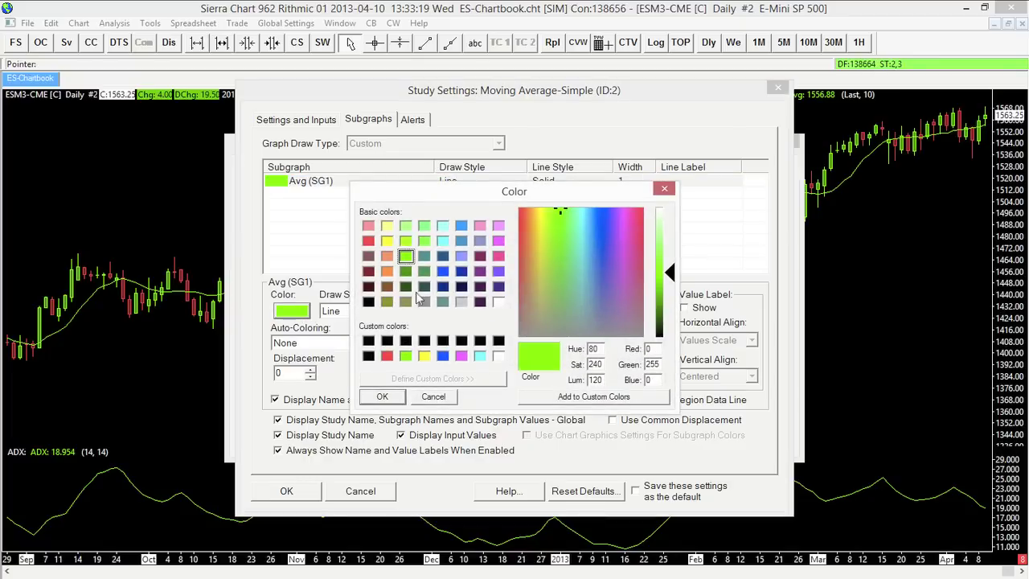
- Try a dark muted blue with RGB 47, 49, 121 for the moving average line
left_click(584, 249)
left_click_drag(584, 249, 602, 280)
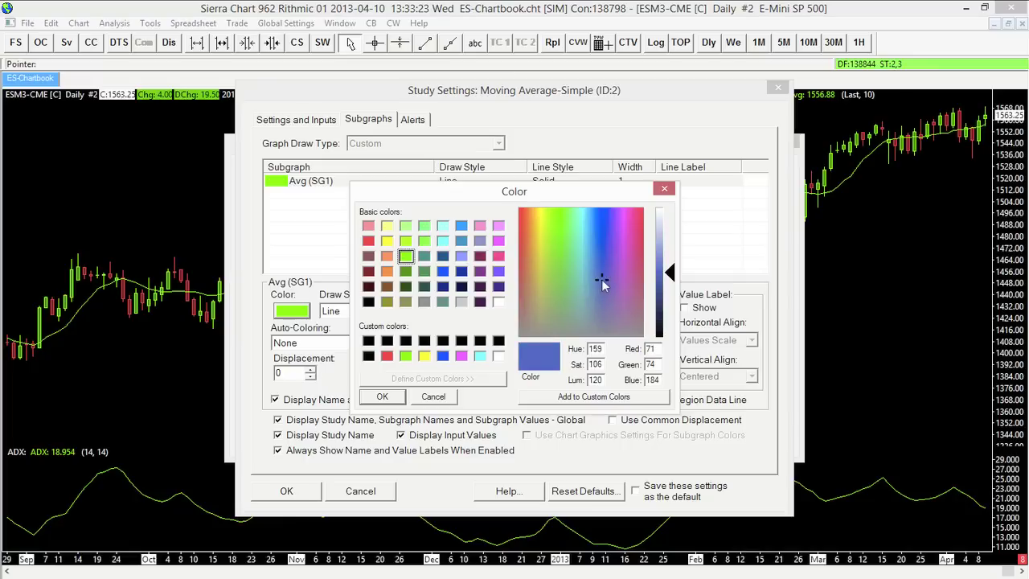
left_click(670, 265)
left_click_drag(671, 268, 668, 298)
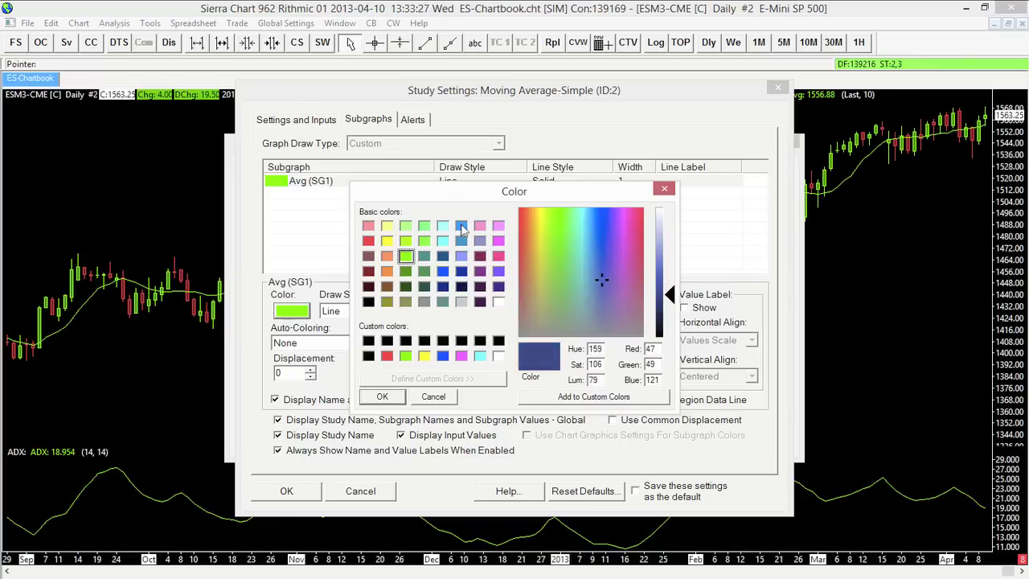
- Set the moving average line's color to the basic light blue with RGB 0, 128, 255 and apply it to the chart
left_click(462, 229)
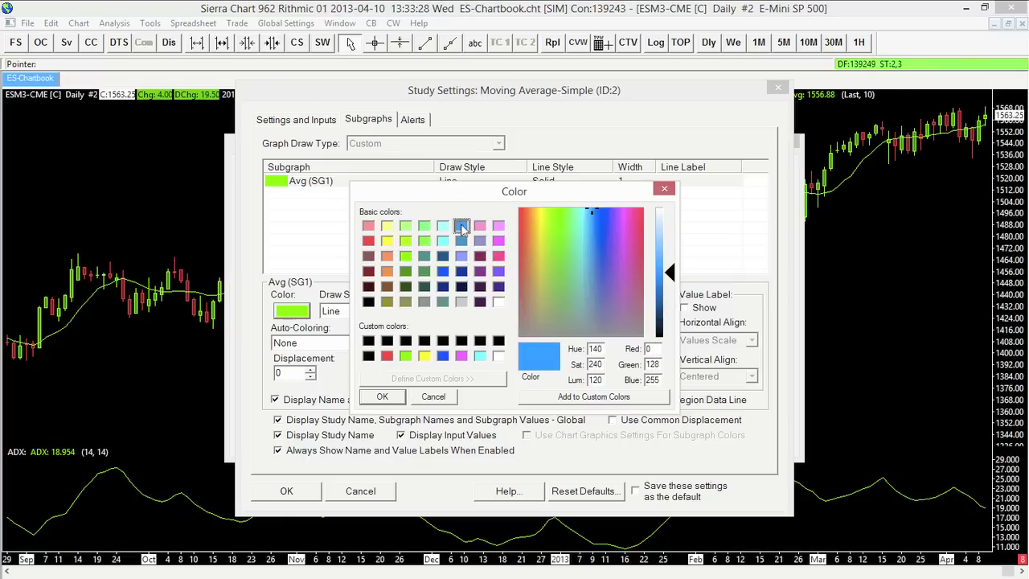
left_click(386, 397)
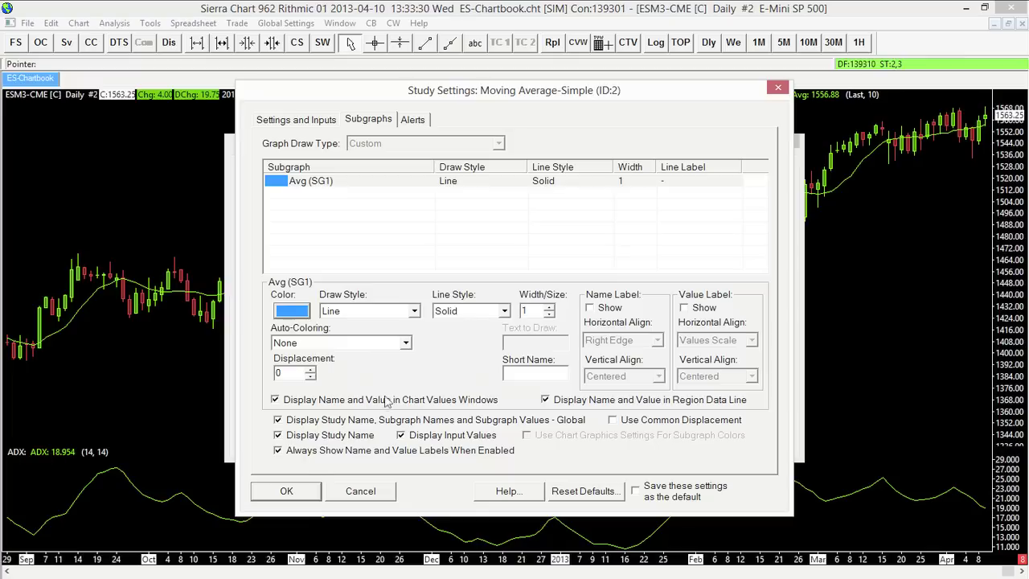
left_click(301, 497)
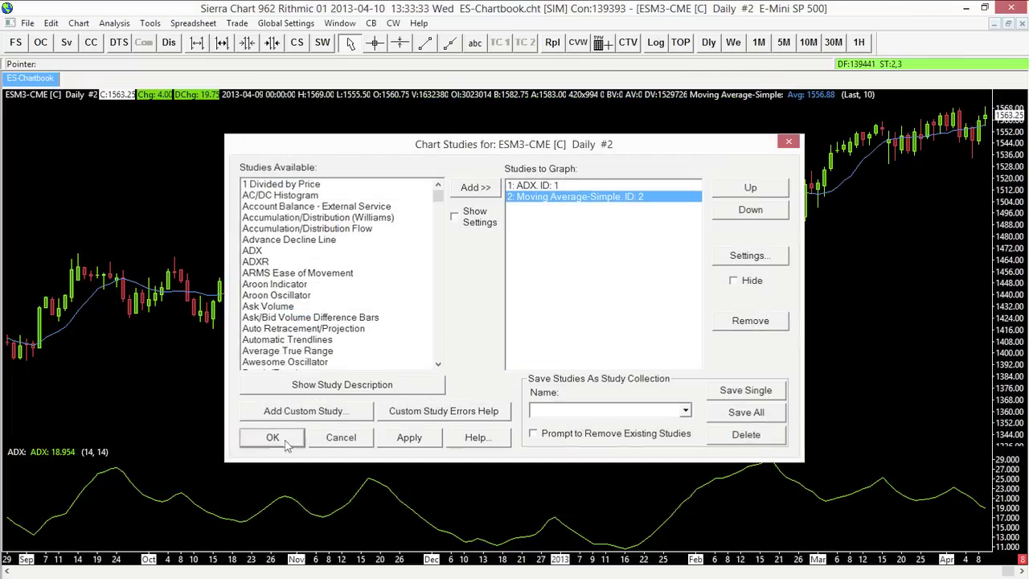
left_click(273, 437)
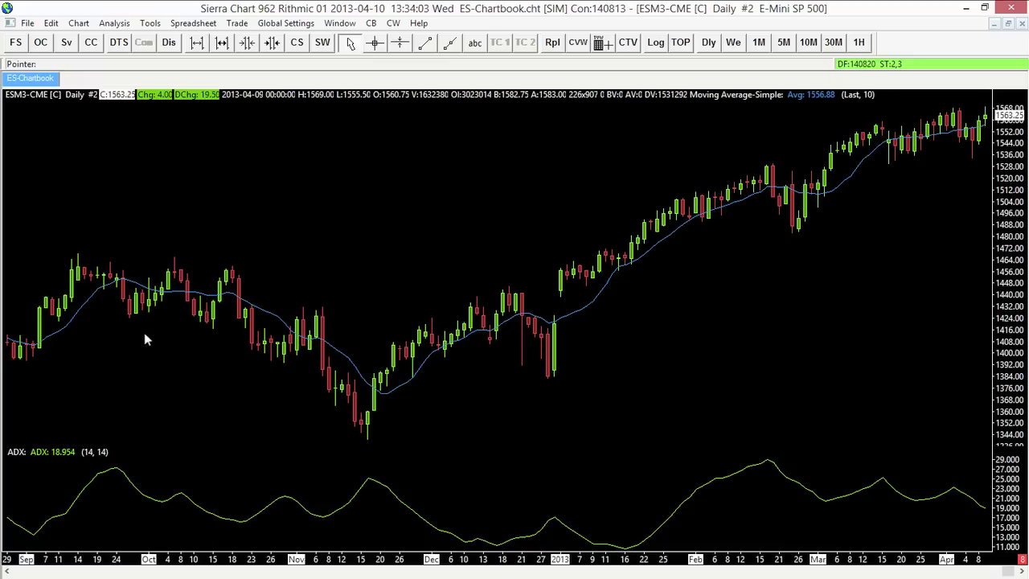
- Move the Moving Average-Simple study to chart region 3 and apply the change to the daily chart
right_click(126, 172)
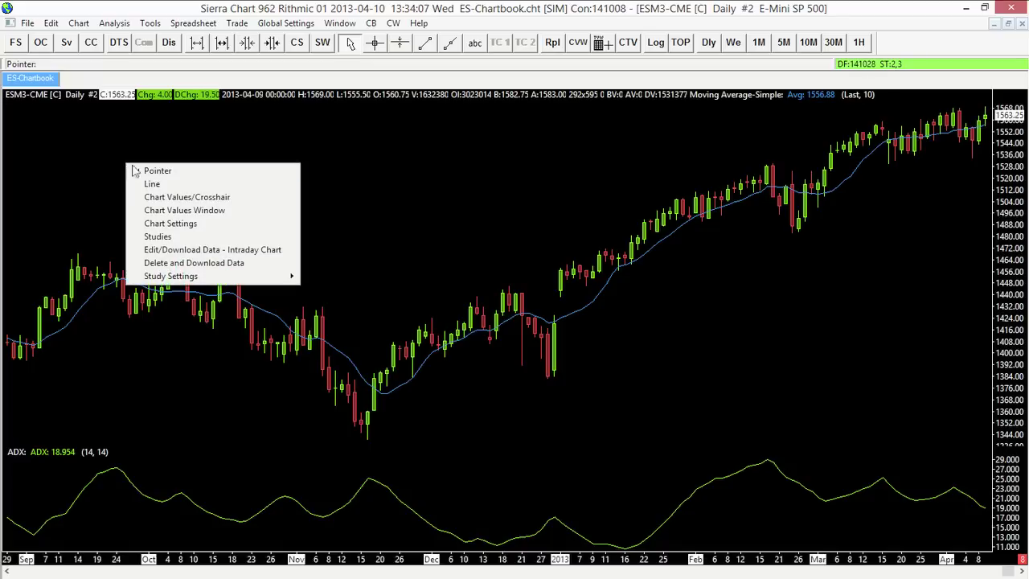
left_click(207, 237)
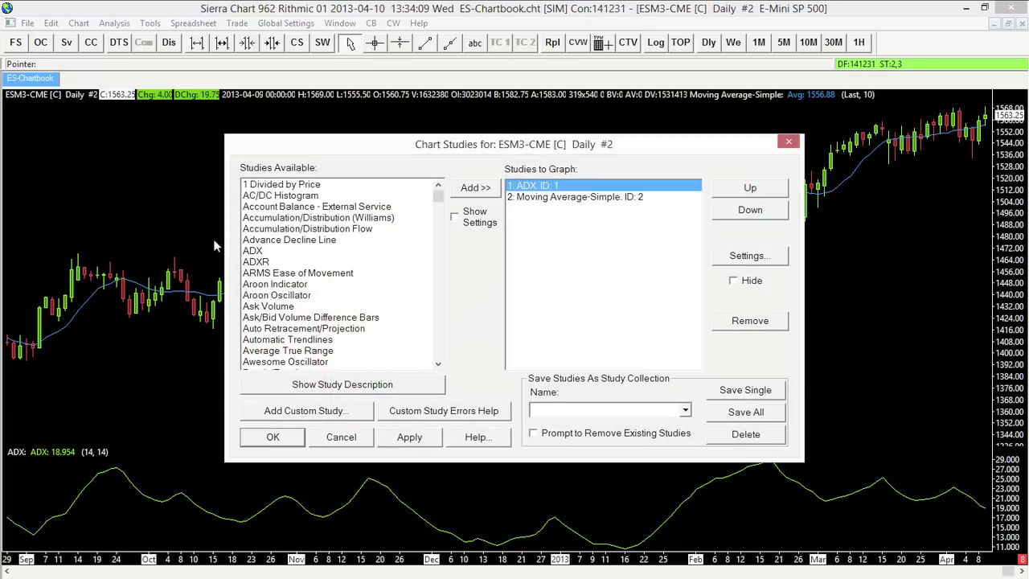
left_click(562, 197)
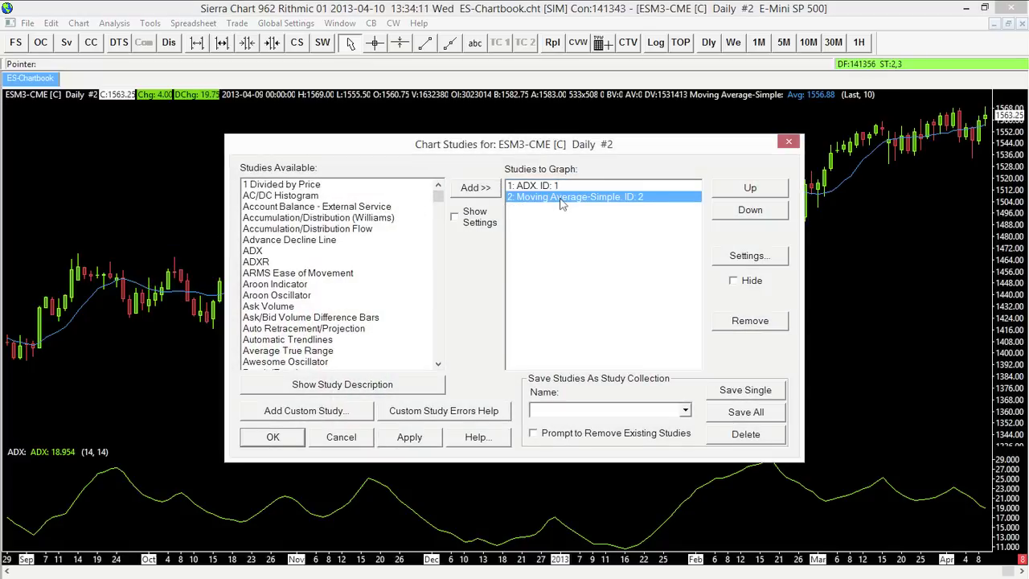
left_click(772, 261)
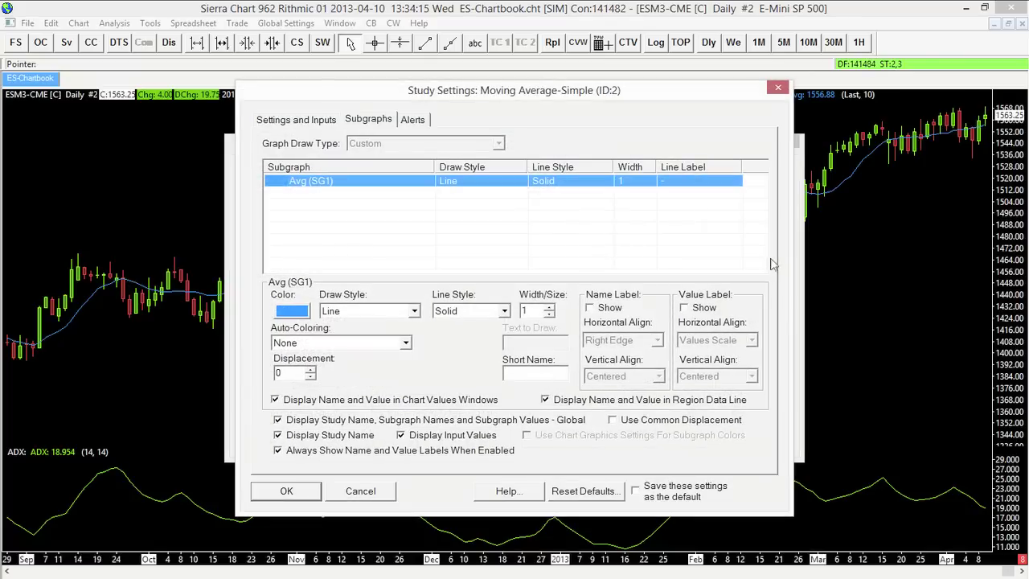
left_click(289, 122)
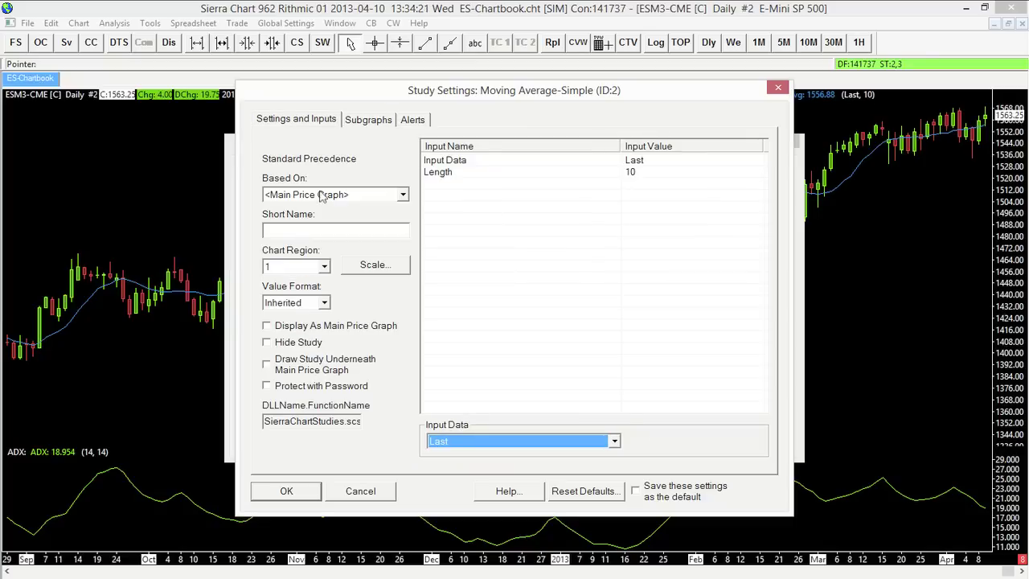
left_click(322, 269)
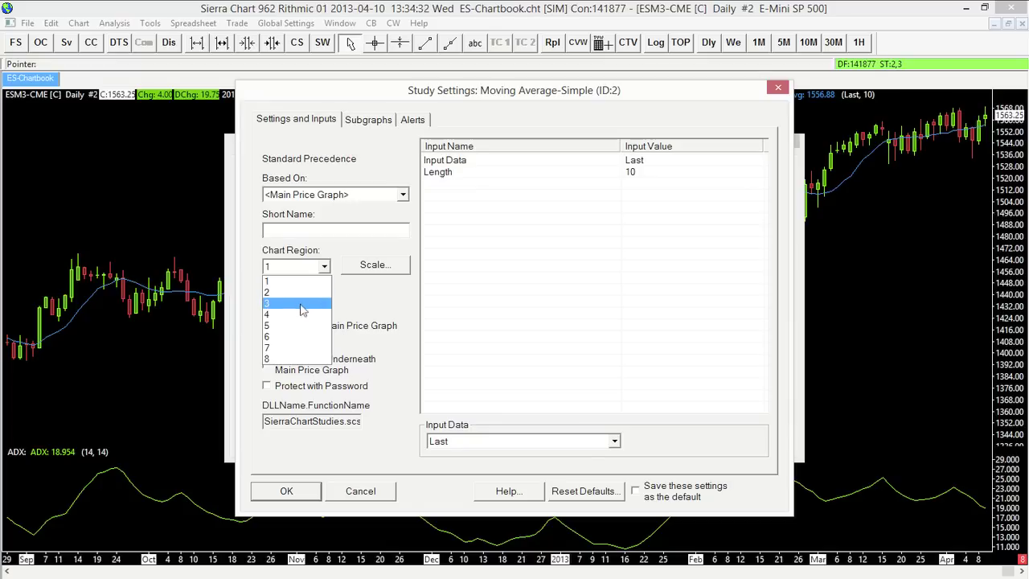
left_click(305, 304)
left_click(299, 492)
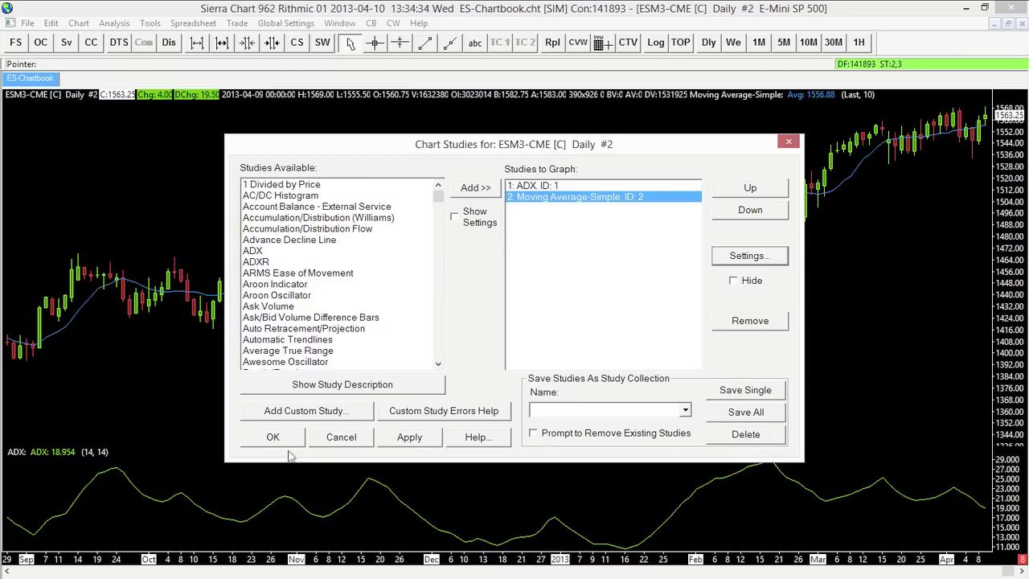
left_click(340, 499)
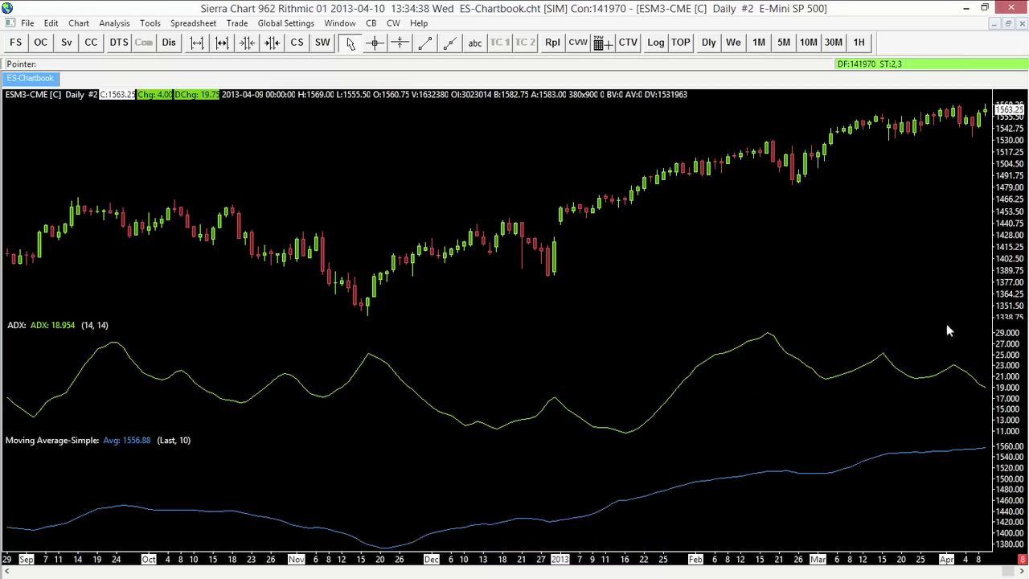
- Lower both region dividers to enlarge the price region and shrink the moving average region
mouse_move(997, 325)
left_mouse_down()
mouse_move(1005, 347)
mouse_move(1006, 338)
left_mouse_up()
left_click_drag(1009, 438, 1011, 461)
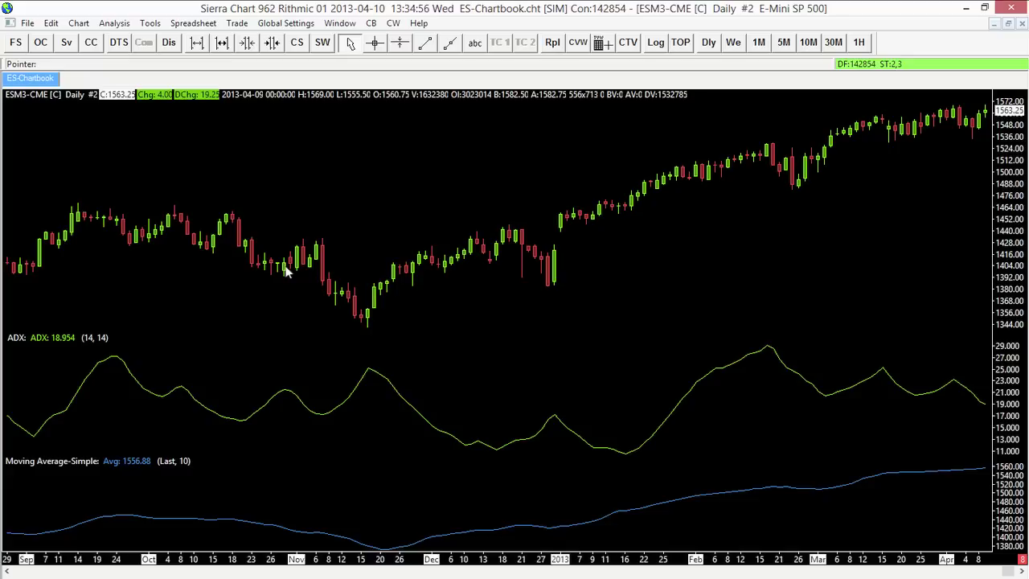
- Move the Moving Average-Simple study into chart region 2 with the ADX and enlarge that region upward
left_click(323, 43)
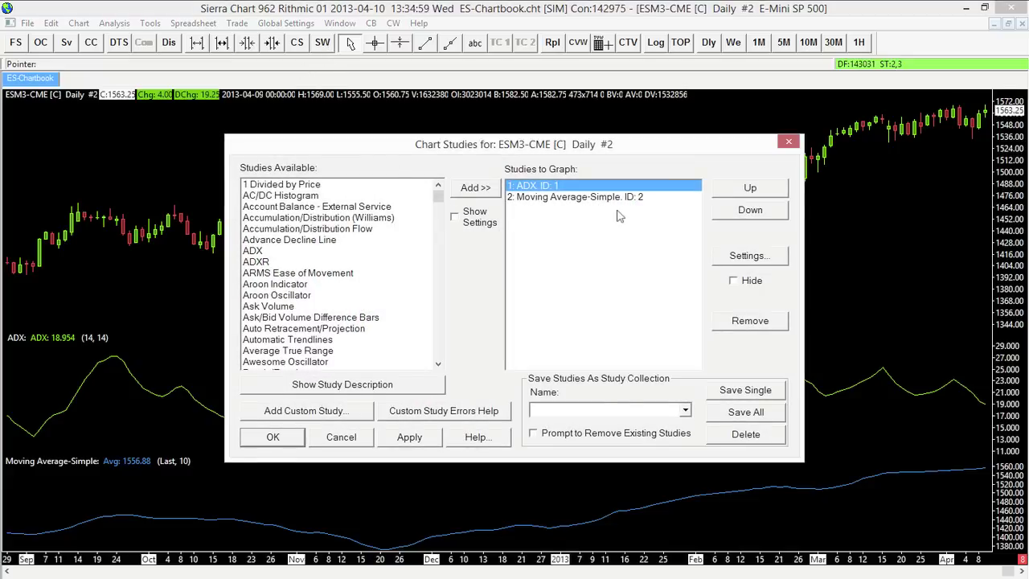
left_click(640, 197)
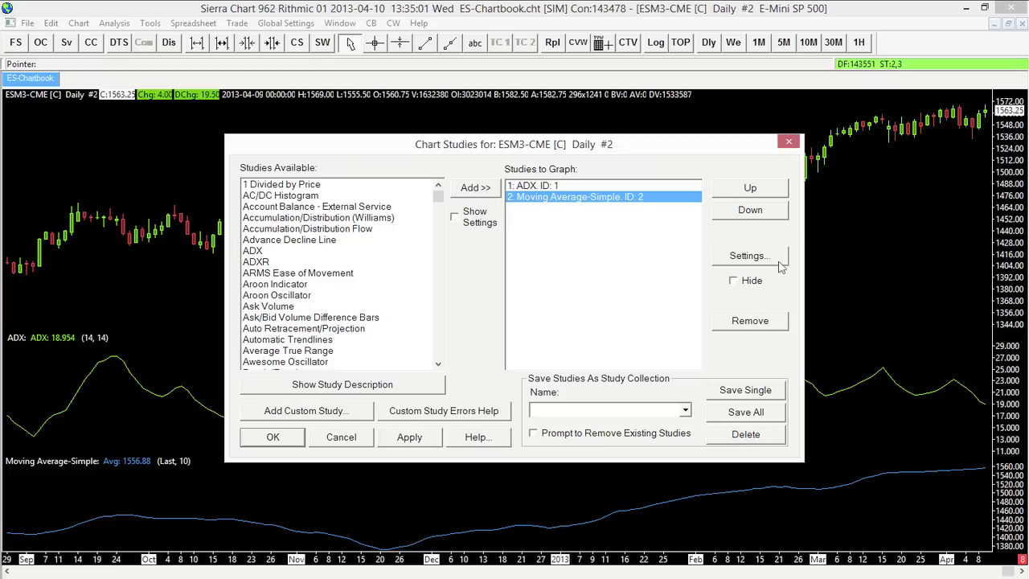
left_click(720, 258)
left_click(324, 268)
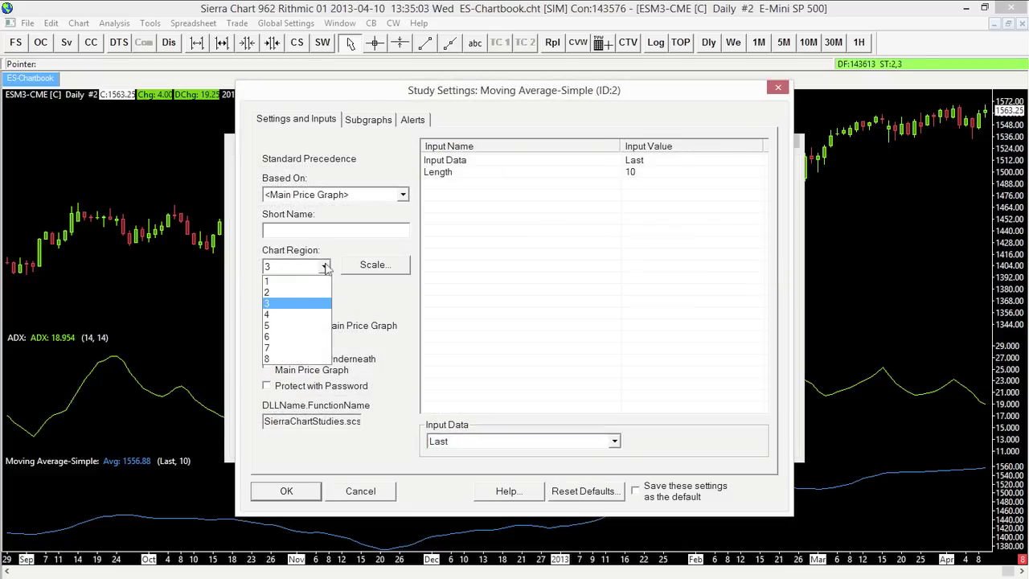
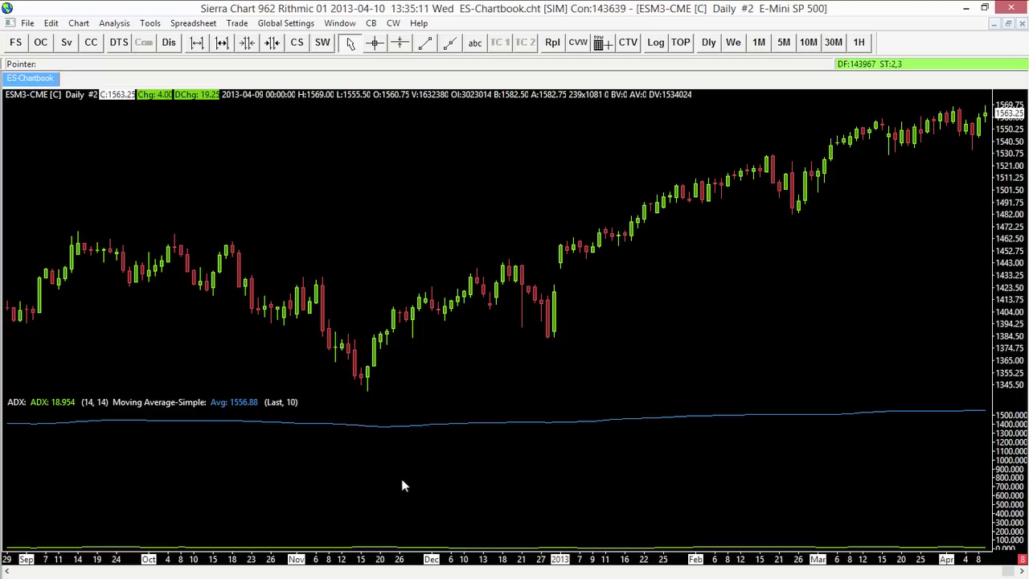
left_click_drag(1012, 399, 1008, 310)
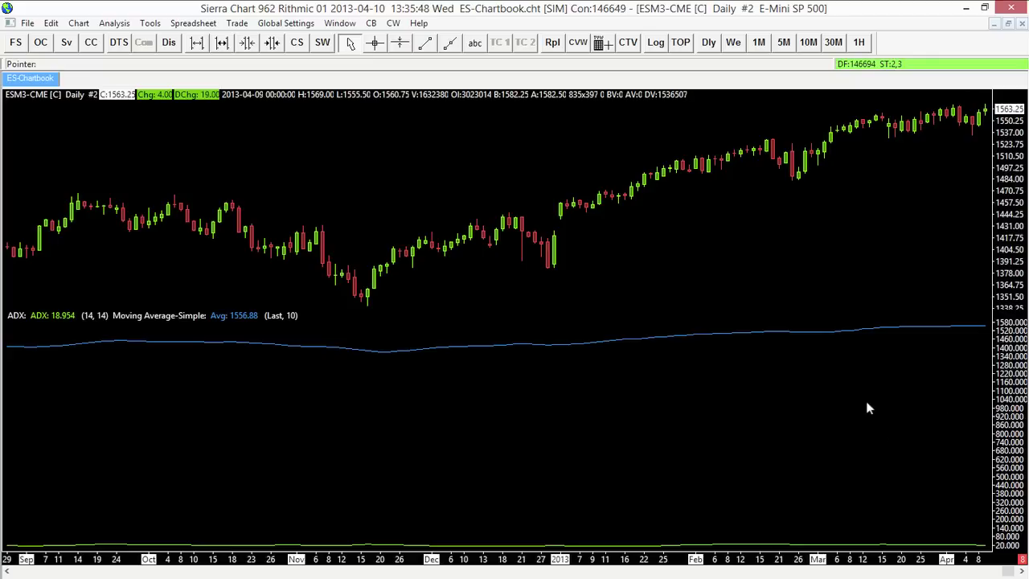
- Set the scale range of the shared ADX and moving average region to Independent, and lower its divider to enlarge the price region
right_click(1005, 416)
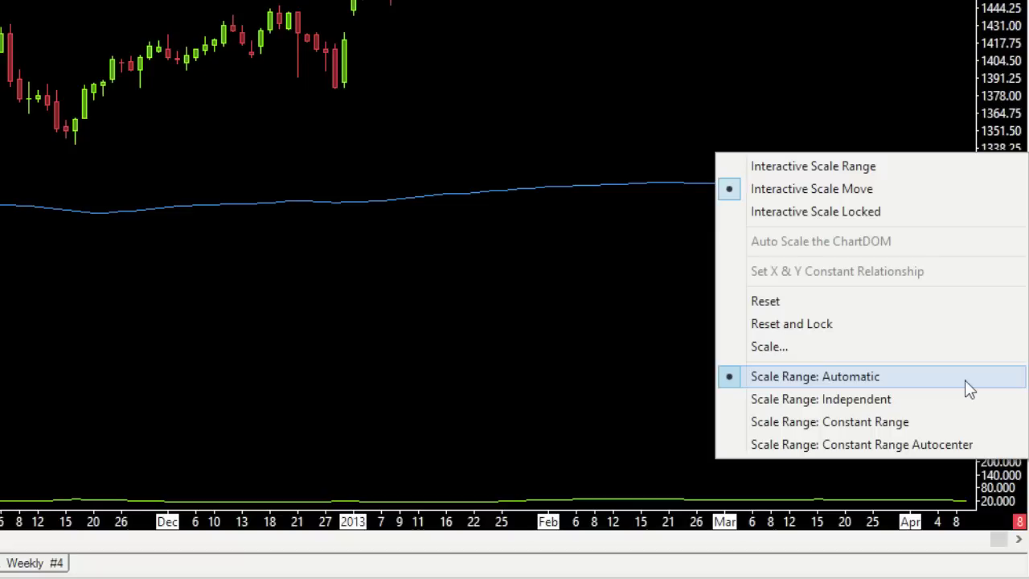
left_click(965, 400)
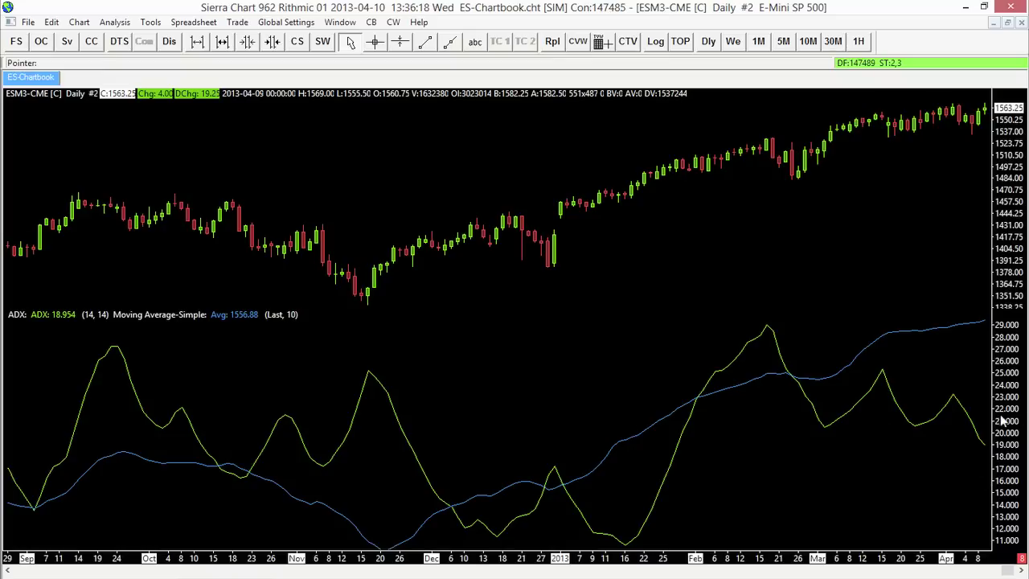
left_click_drag(1019, 386, 980, 383)
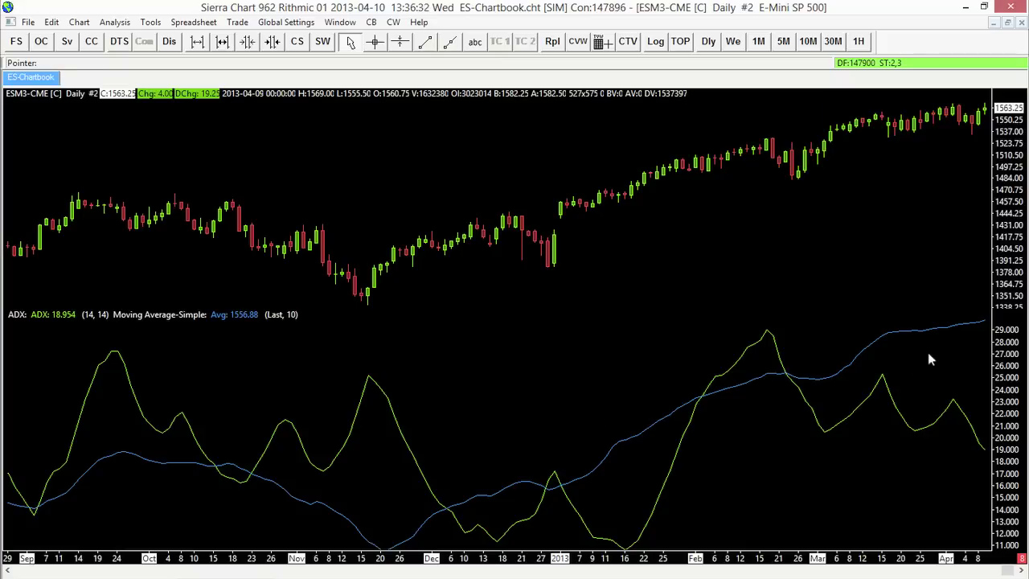
left_click_drag(1013, 316, 1009, 439)
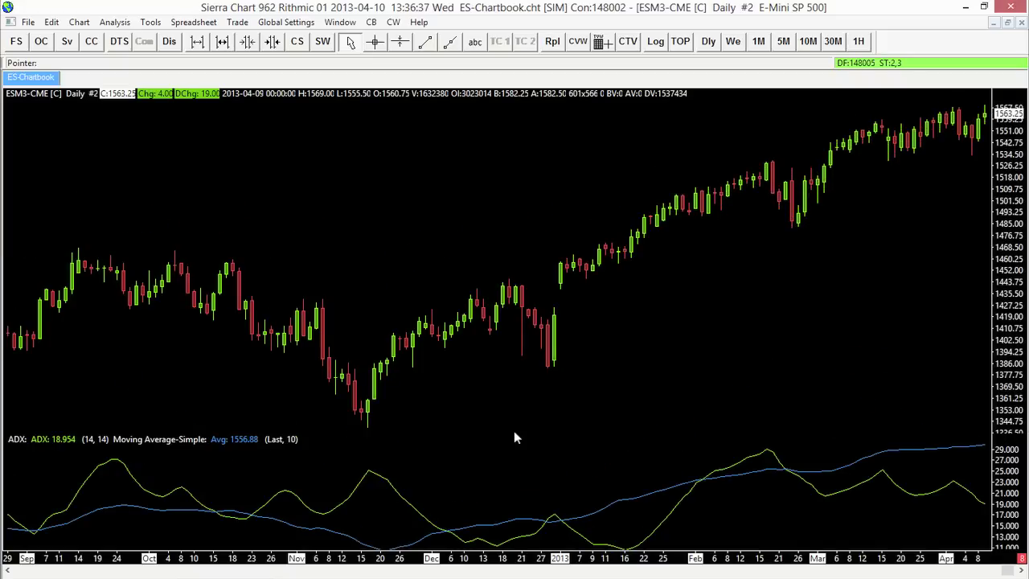